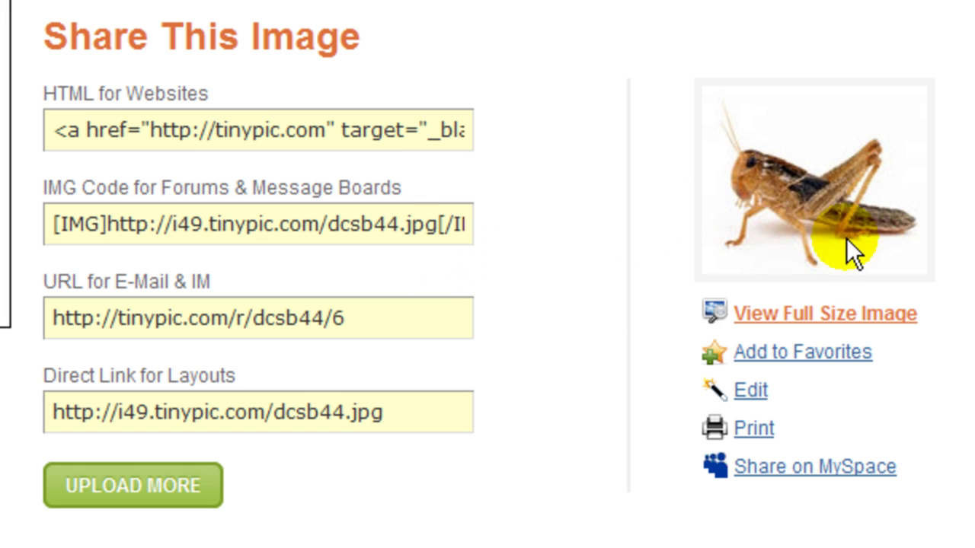
- Copy the grasshopper image's HTML for Websites code from TinyPic
click(294, 125)
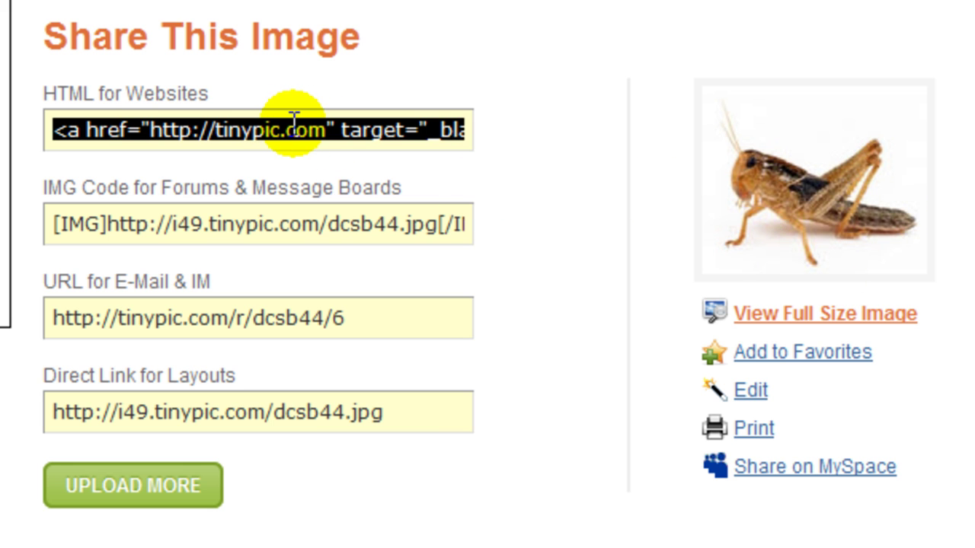
right_click(294, 125)
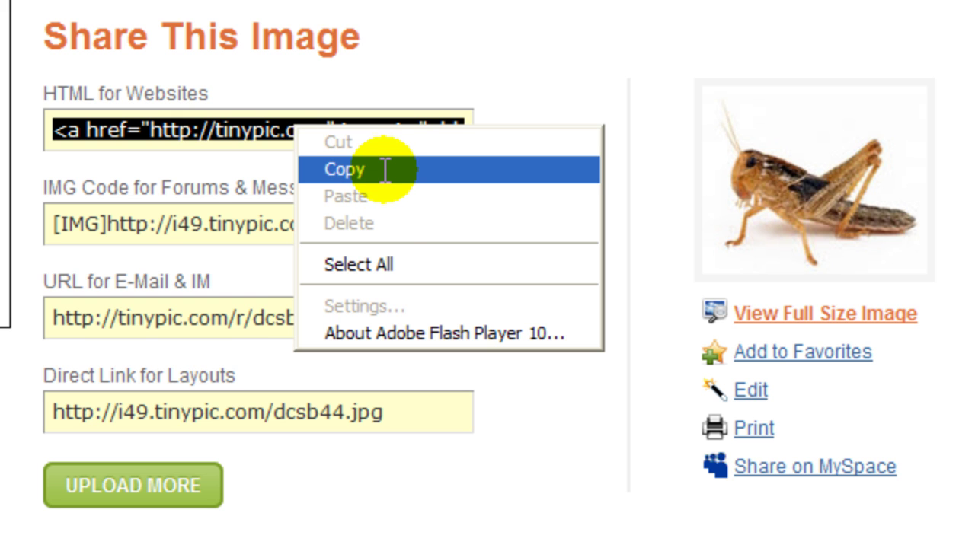
click(386, 170)
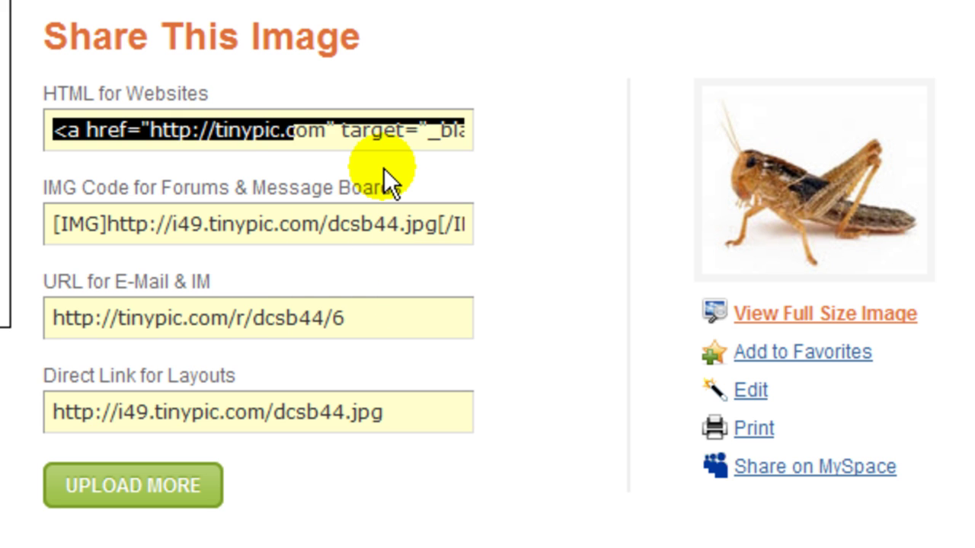
- In Notepad, select the first line's link address, then deselect it
click(532, 95)
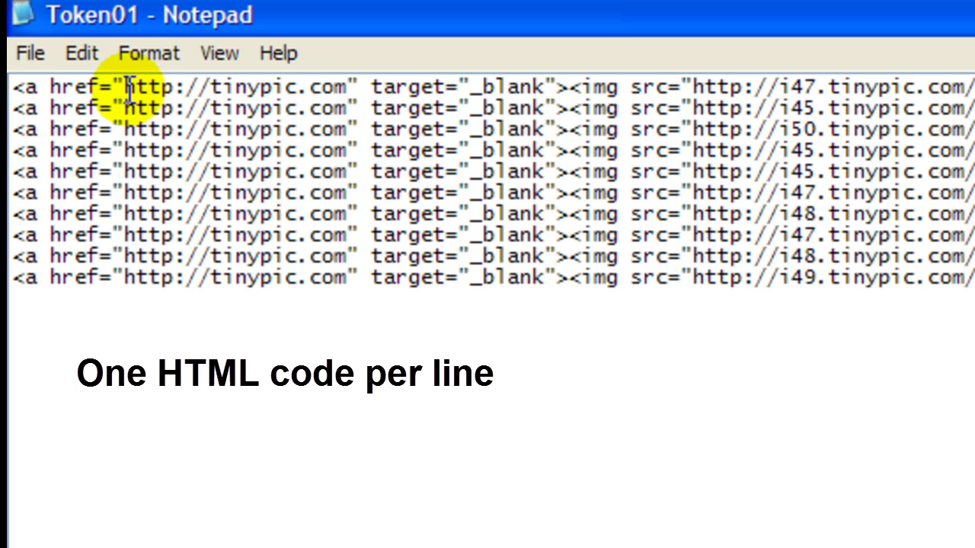
drag(126, 87, 341, 87)
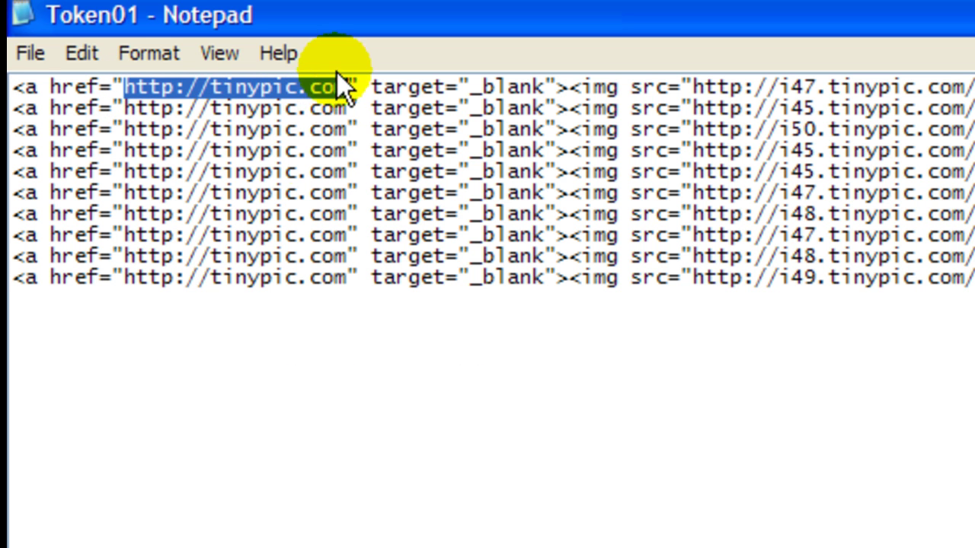
click(272, 213)
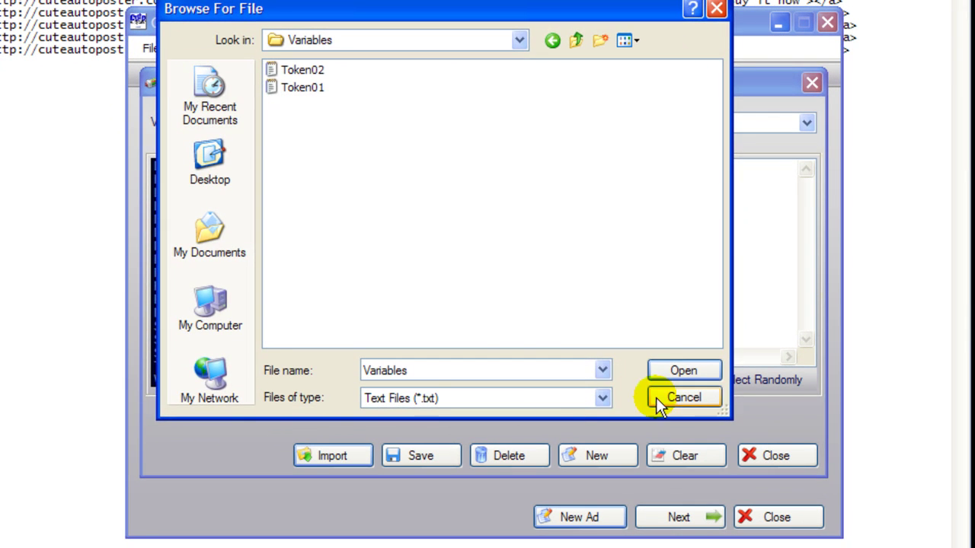
- Cancel the file chooser, close the Variable Creator, then reopen it from Tools
click(659, 397)
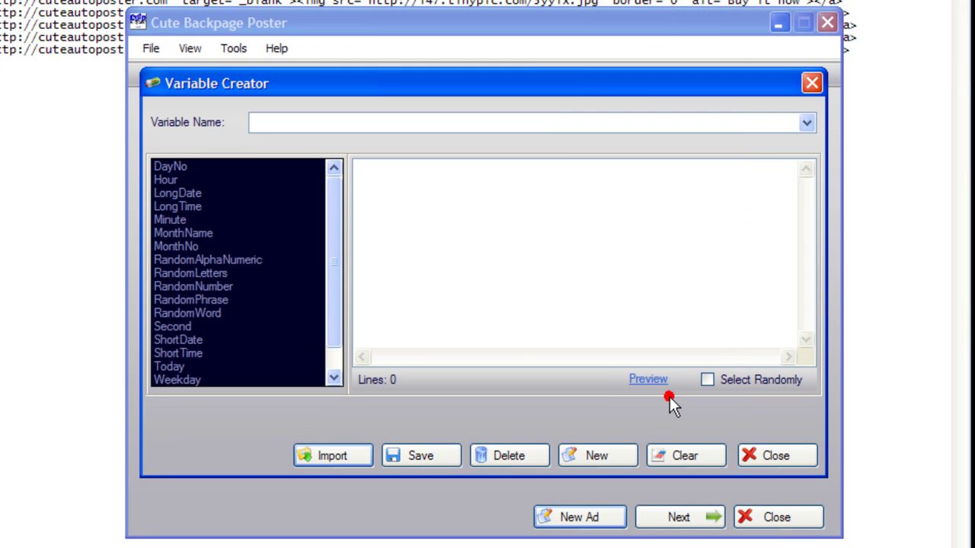
click(762, 455)
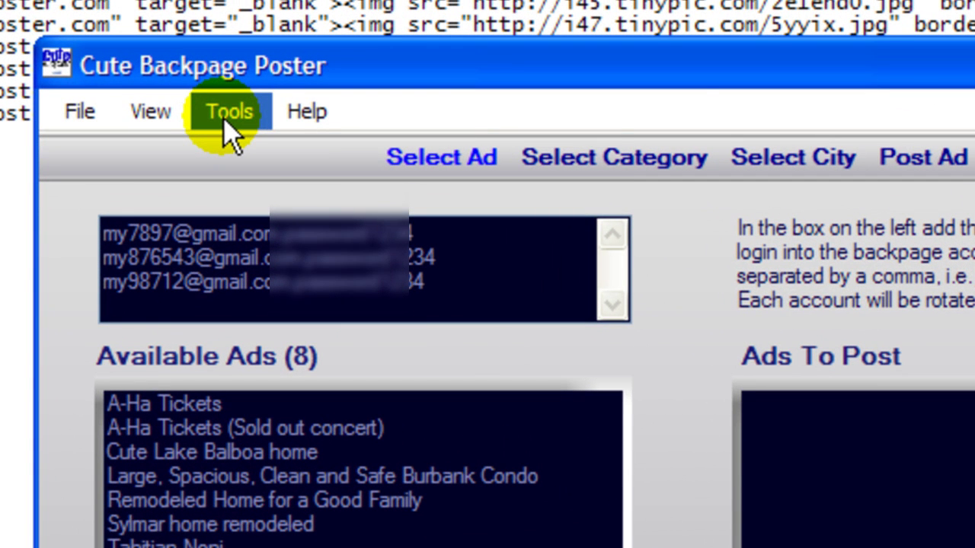
click(225, 121)
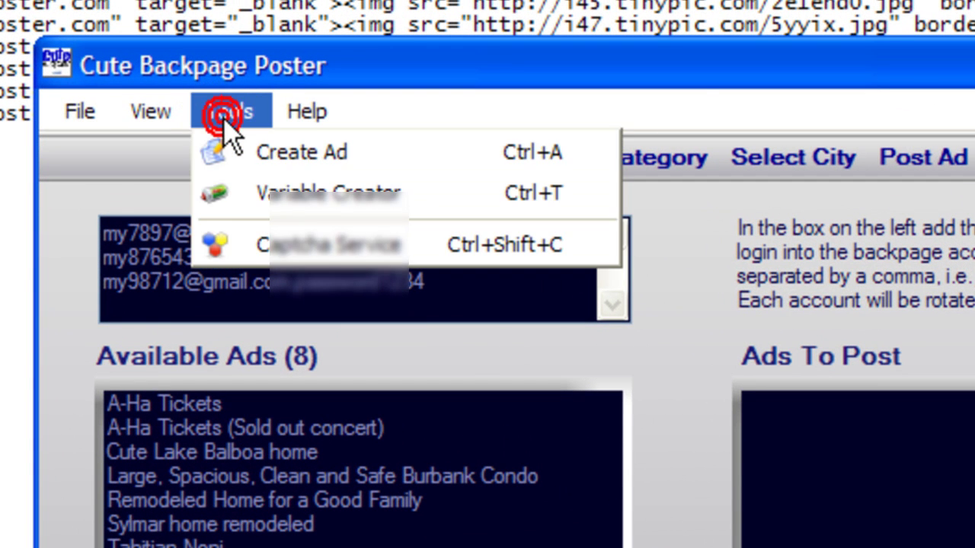
click(243, 195)
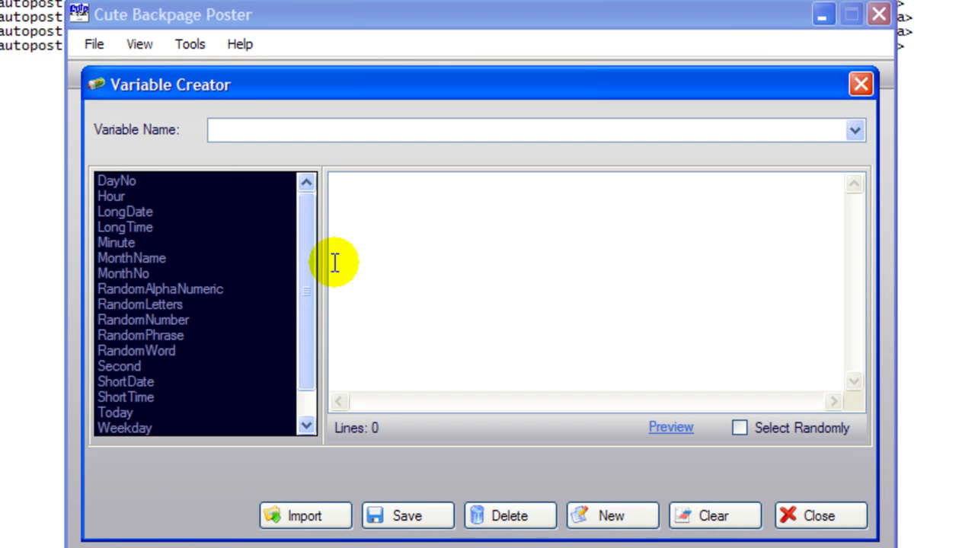
mouse_move(304, 246)
mouse_down()
mouse_move(297, 300)
mouse_move(300, 224)
mouse_up()
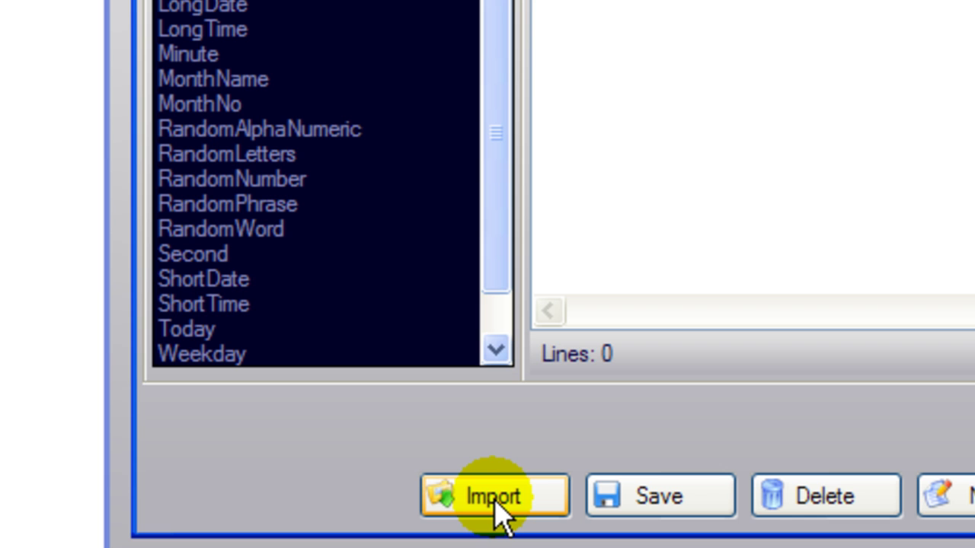
- Import the Token01 and Token02 files as variables
click(495, 502)
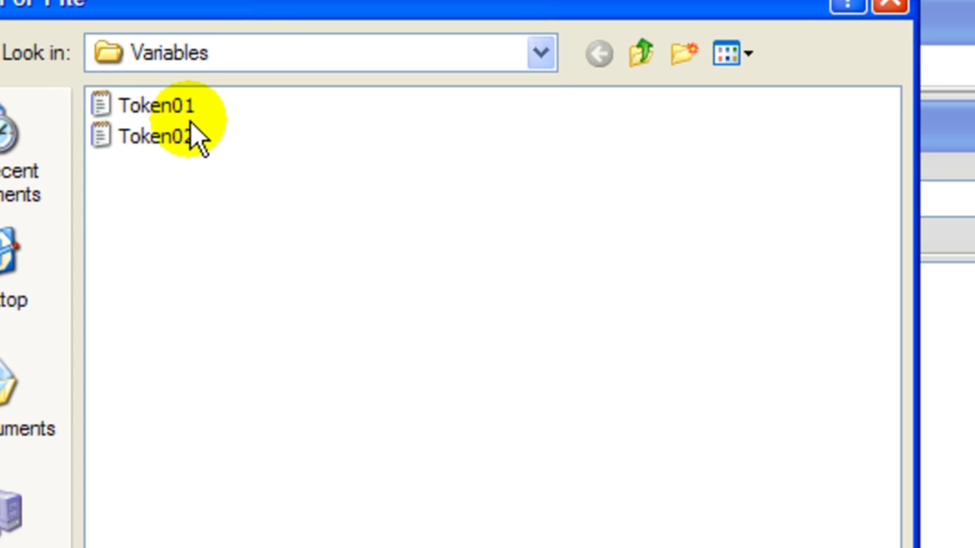
double_click(174, 110)
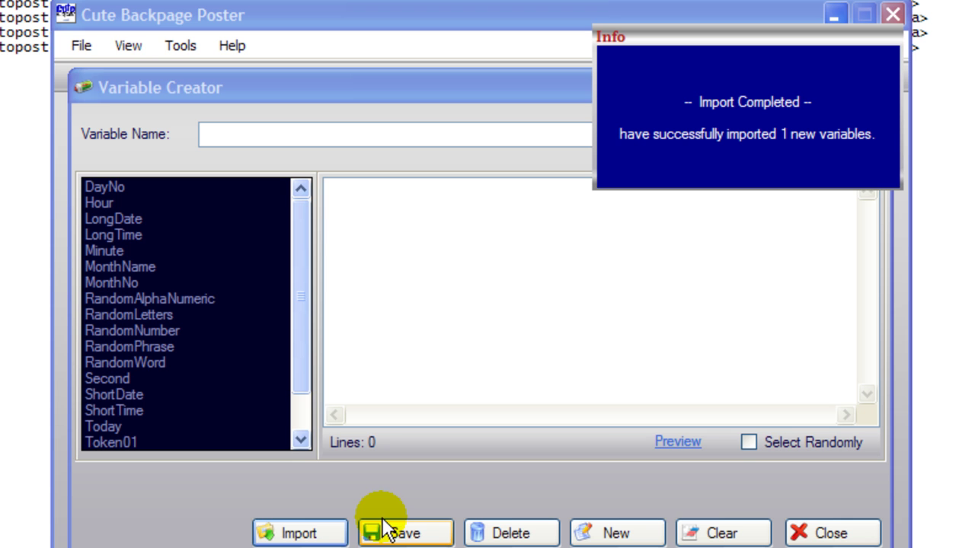
click(293, 530)
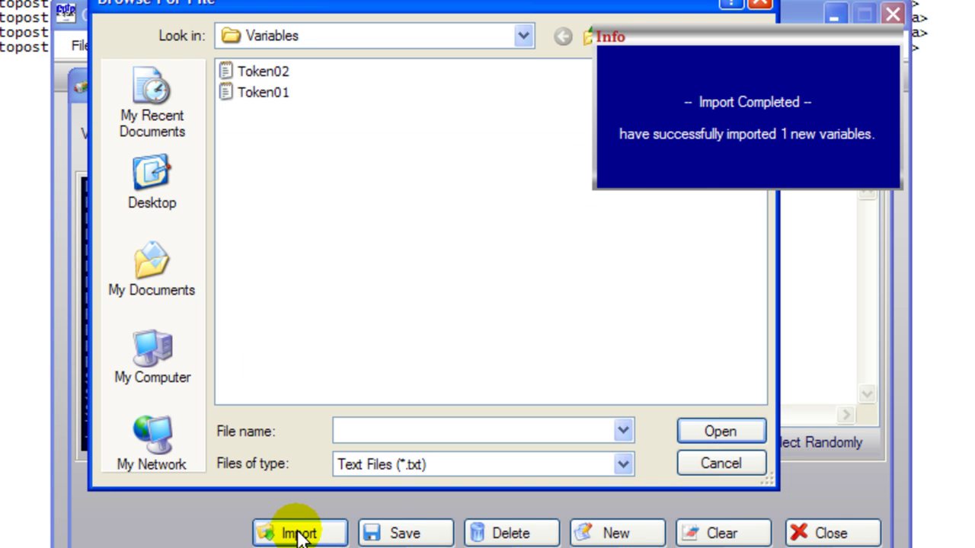
double_click(243, 74)
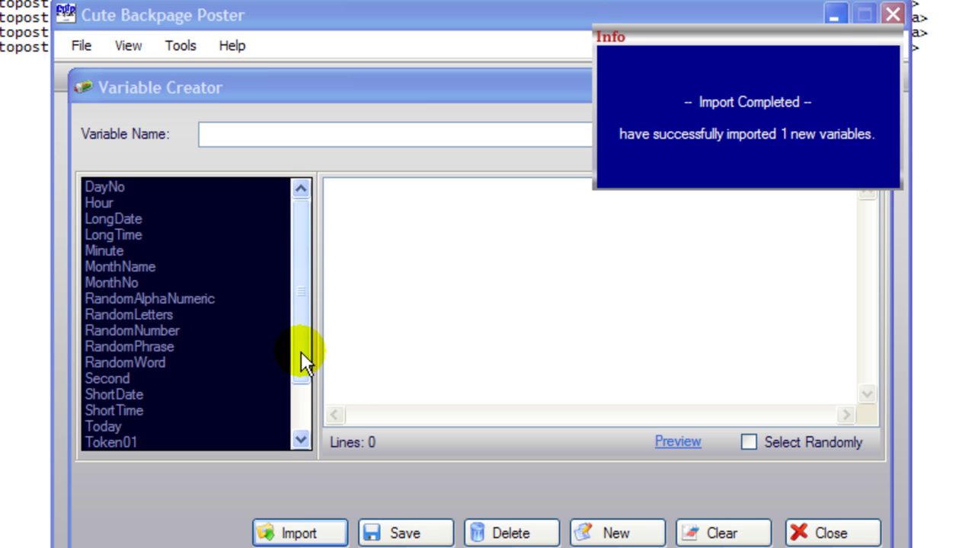
scroll(301, 351, down, 2)
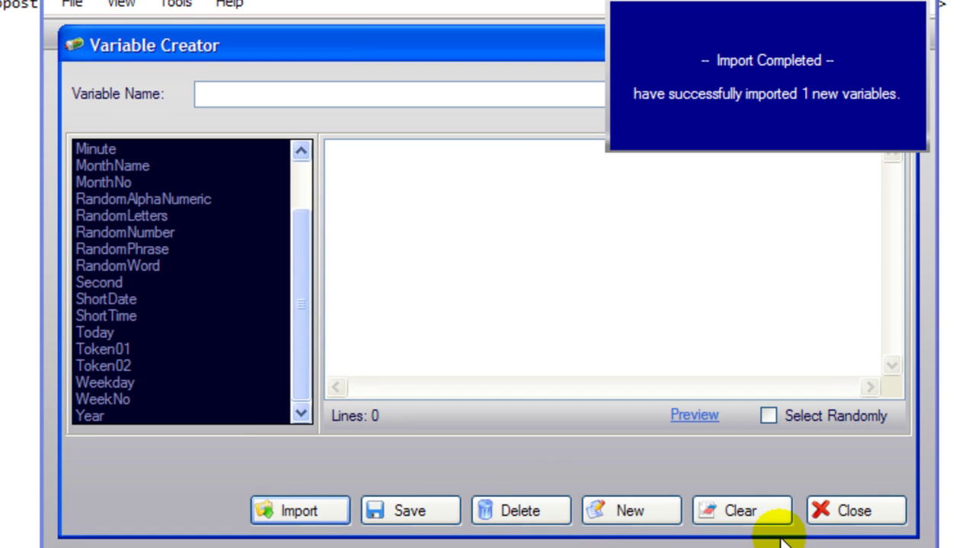
- Close the Variable Creator, start a new ad, and type 'This is my ad. Please buy from me'
click(842, 506)
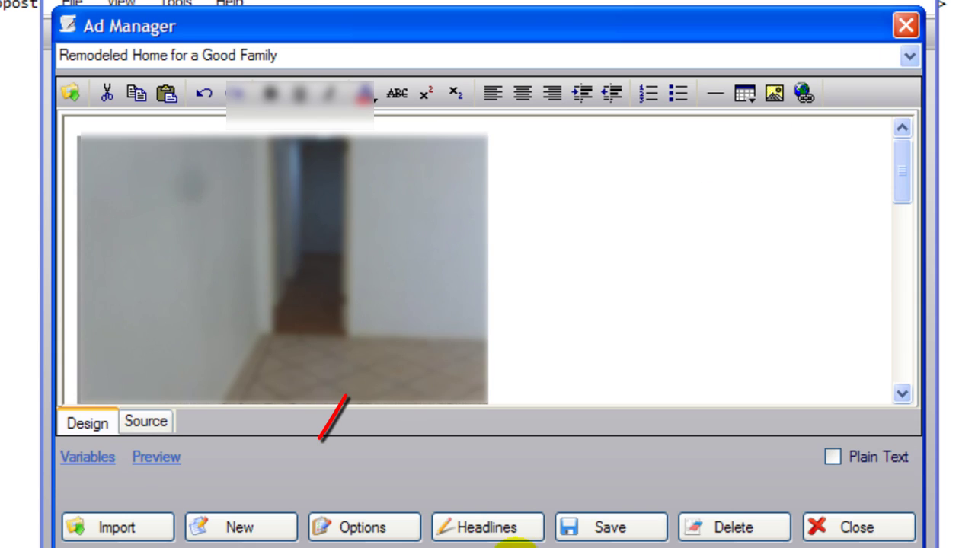
click(244, 529)
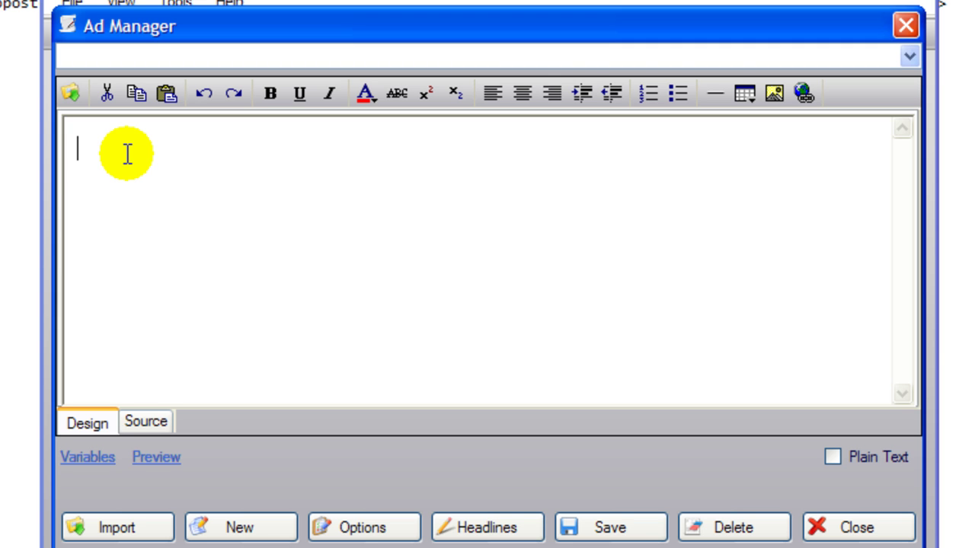
text(This)
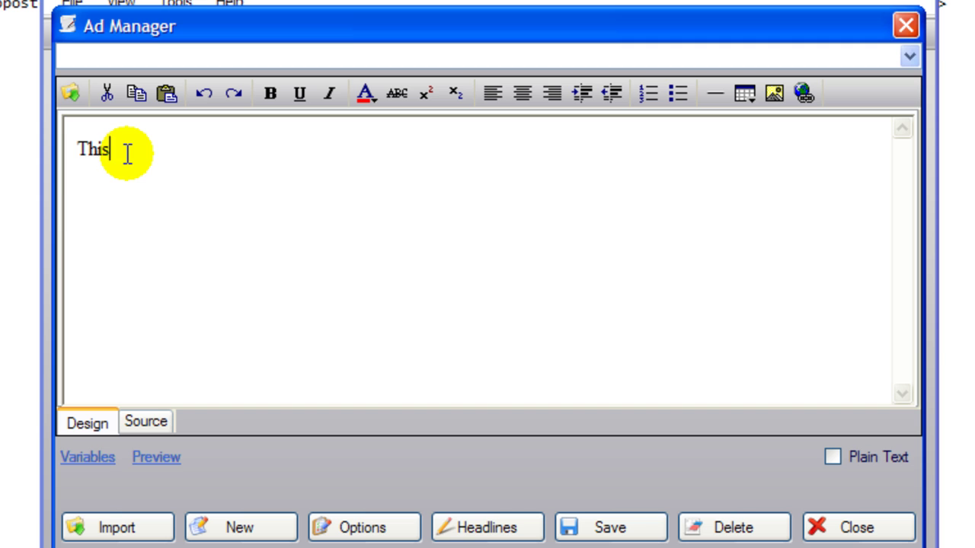
text( is my ad. Pleae)
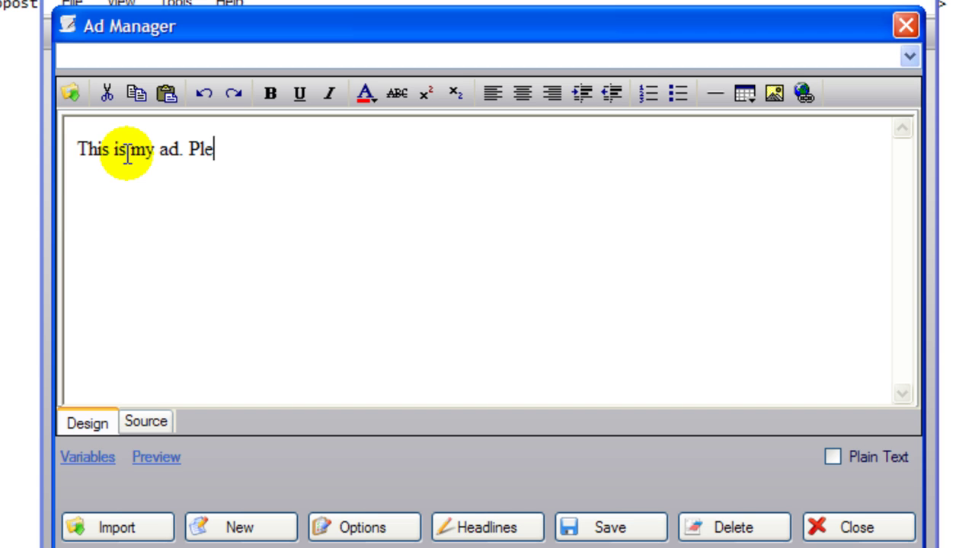
key(BackSpace)
key(BackSpace)
key(BackSpace)
text(ase b)
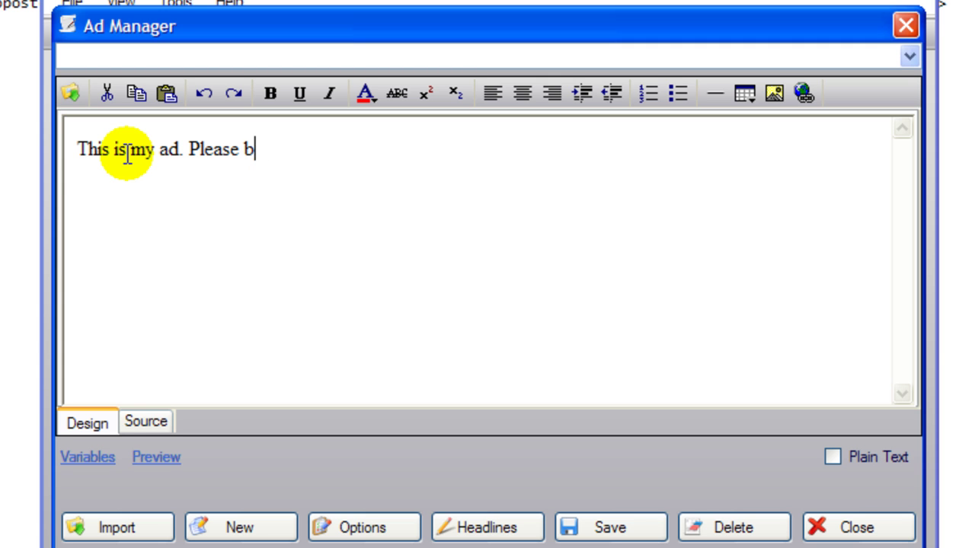
text(uy from me.)
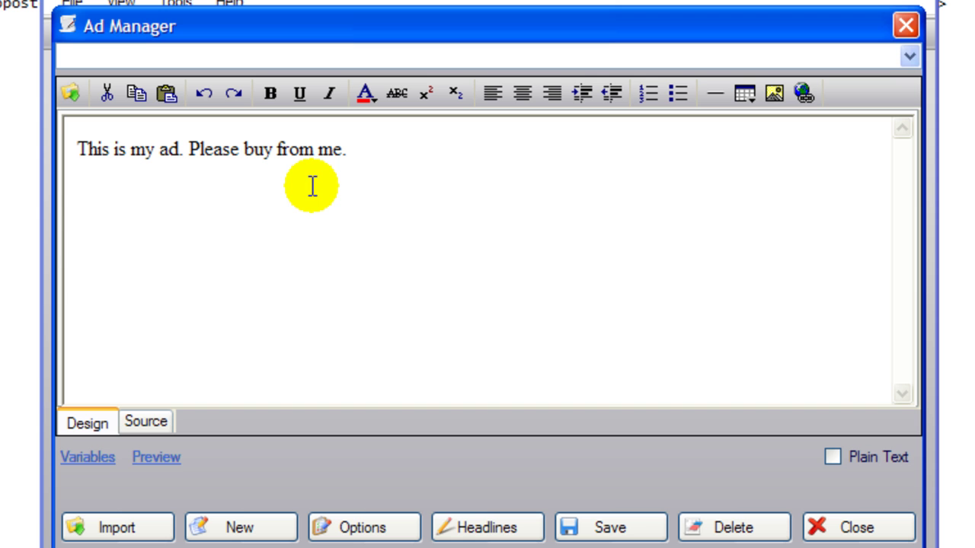
- Insert the !!!Token01!!! variable into the ad text
click(80, 460)
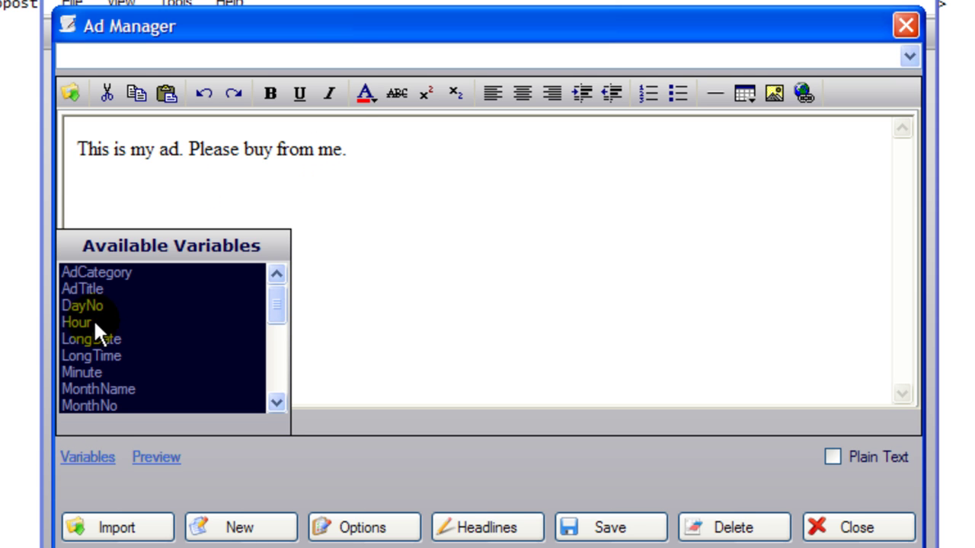
click(92, 319)
key(t)
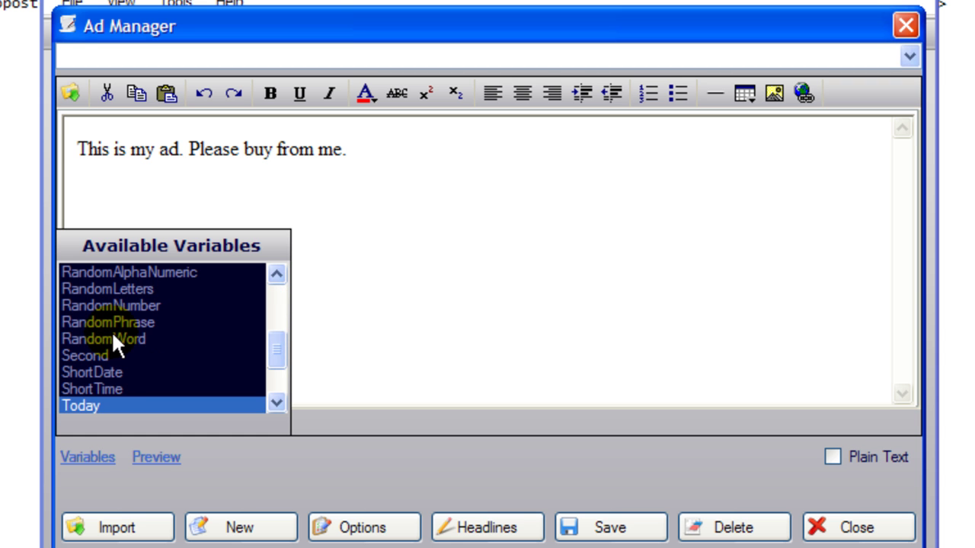
key(Down)
key(Down)
key(Up)
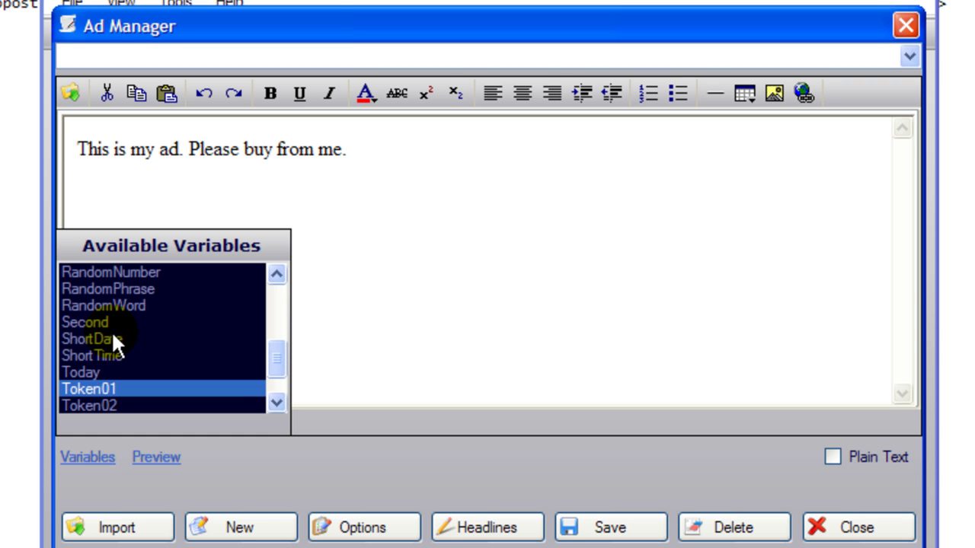
double_click(162, 390)
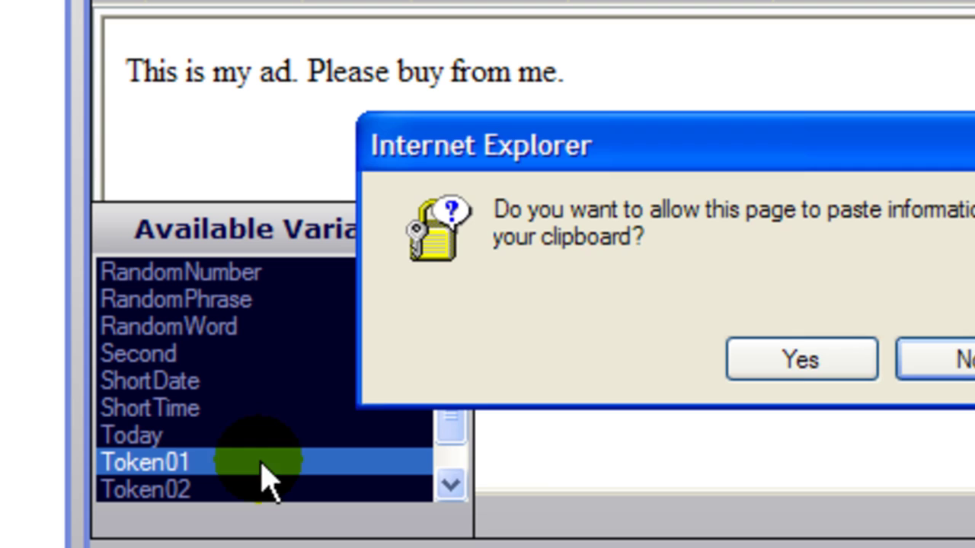
click(804, 352)
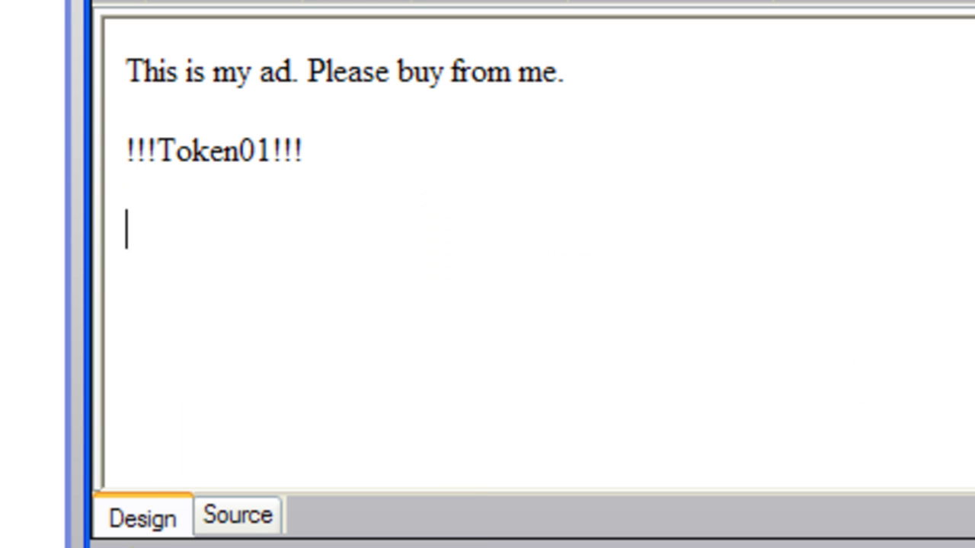
- Insert the !!!Token02!!! variable on the next line
key(ctrl+space)
click(139, 352)
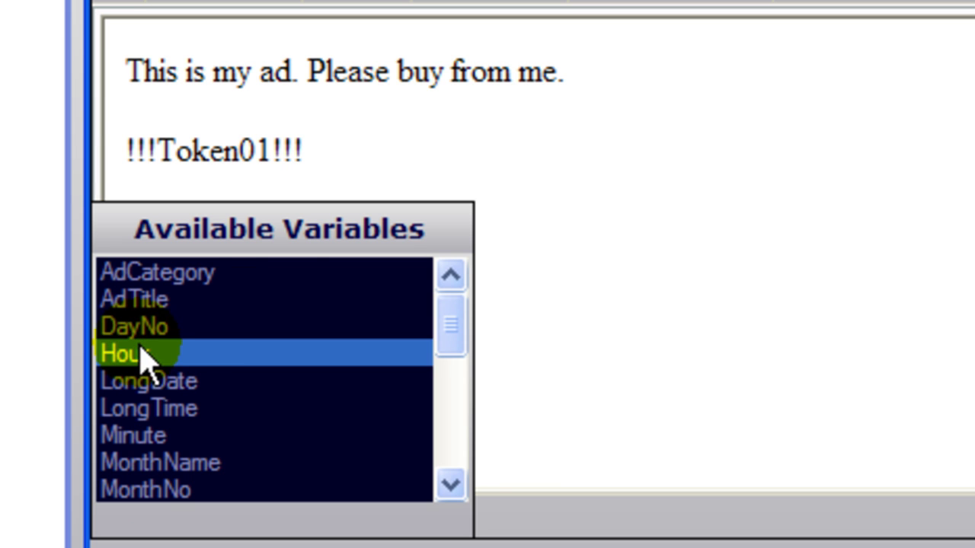
scroll(190, 419, down, 3)
click(211, 491)
click(453, 486)
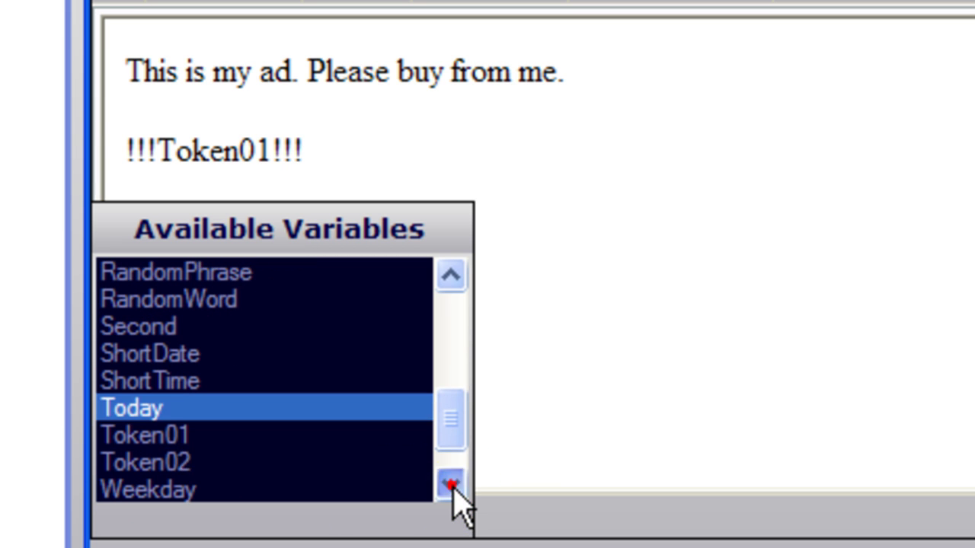
double_click(204, 464)
click(731, 367)
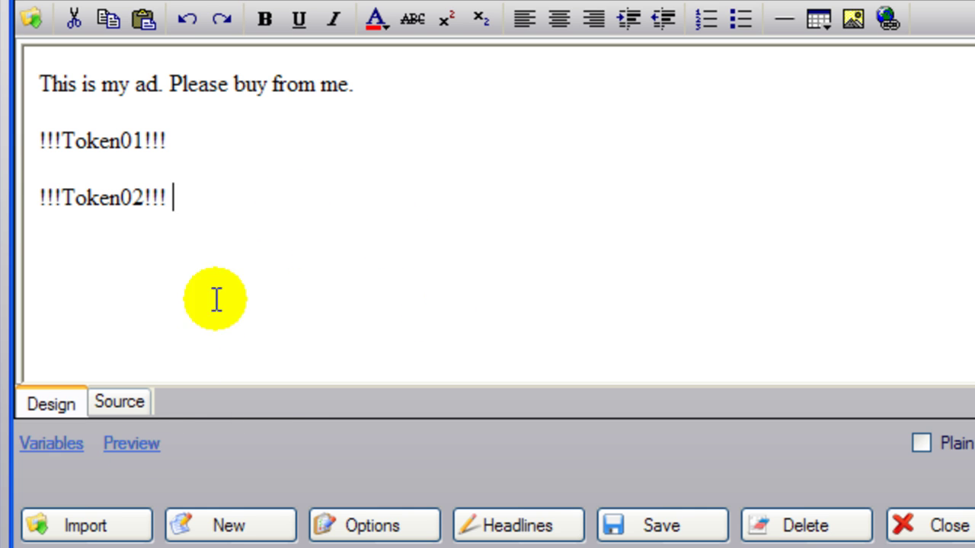
click(137, 448)
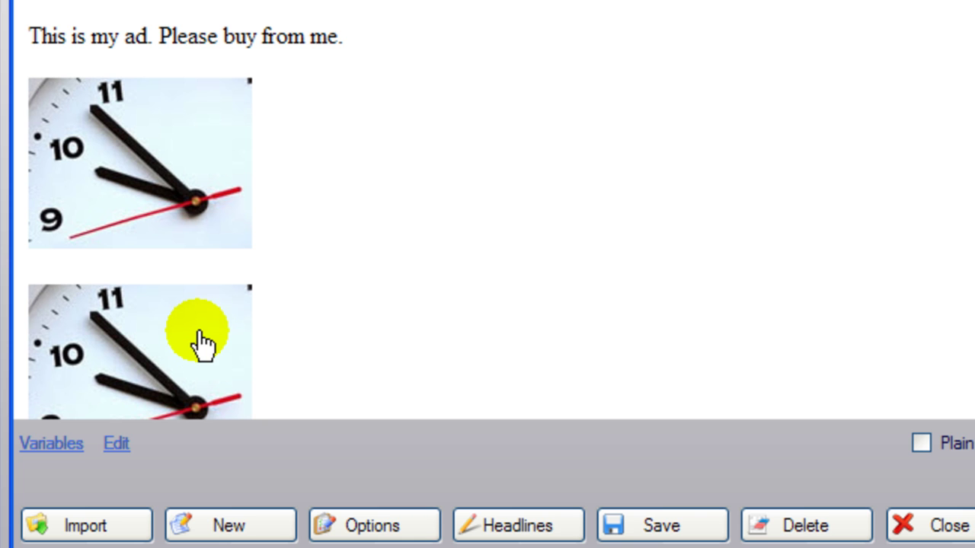
click(214, 130)
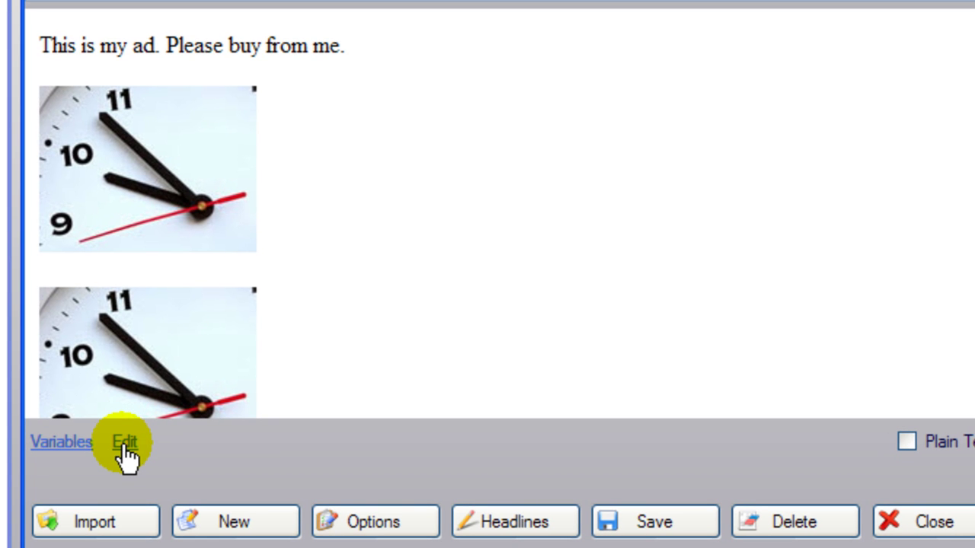
click(122, 443)
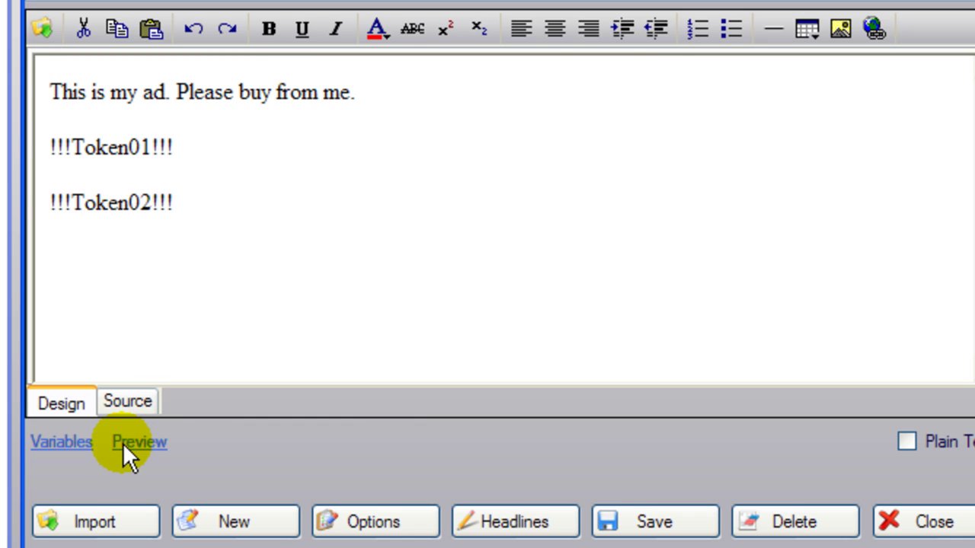
click(125, 442)
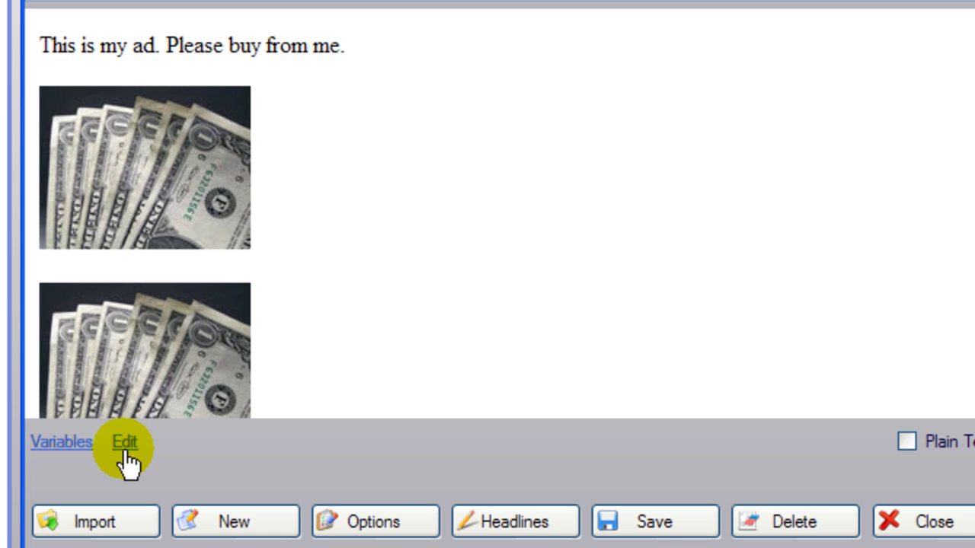
click(125, 442)
click(124, 441)
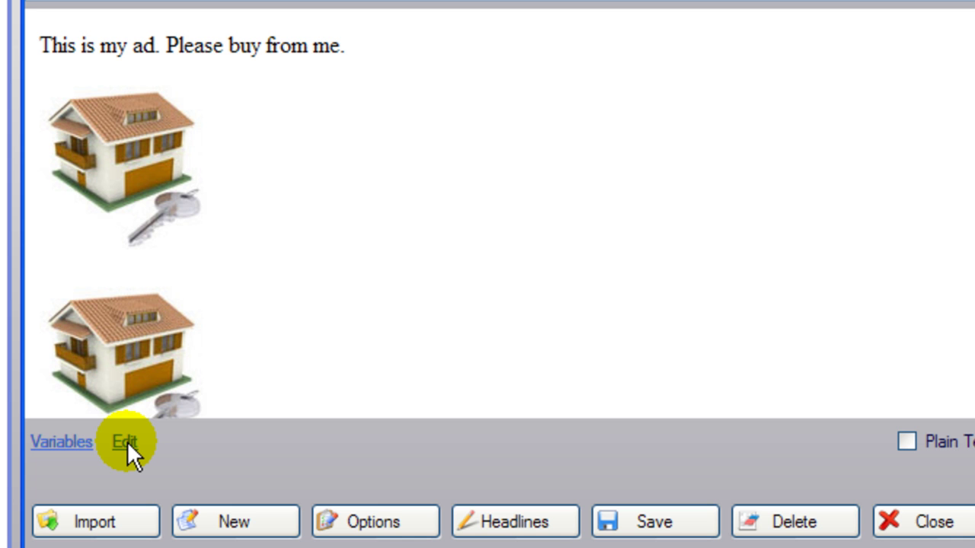
click(128, 442)
click(230, 142)
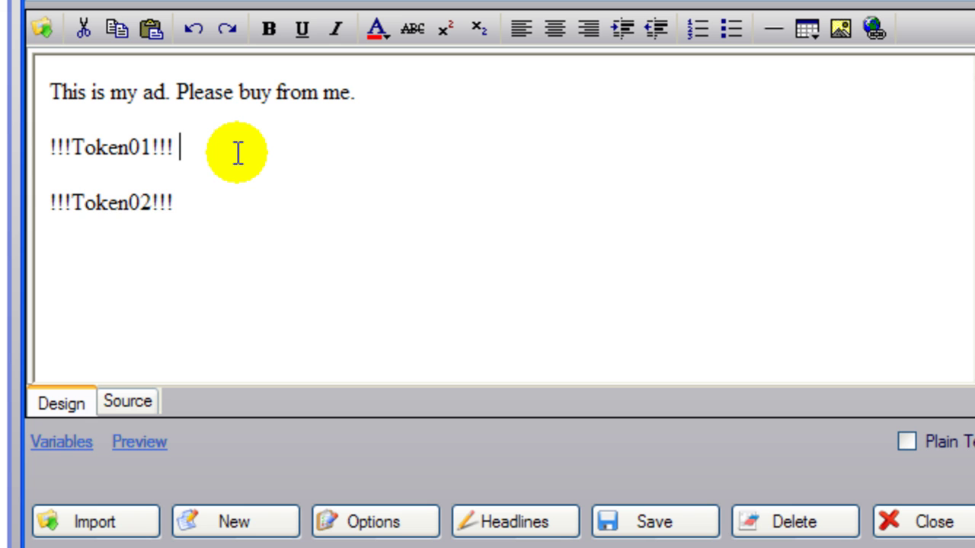
- Join Token02 onto the Token01 line, restore the missing '!', and preview twice
key(Delete)
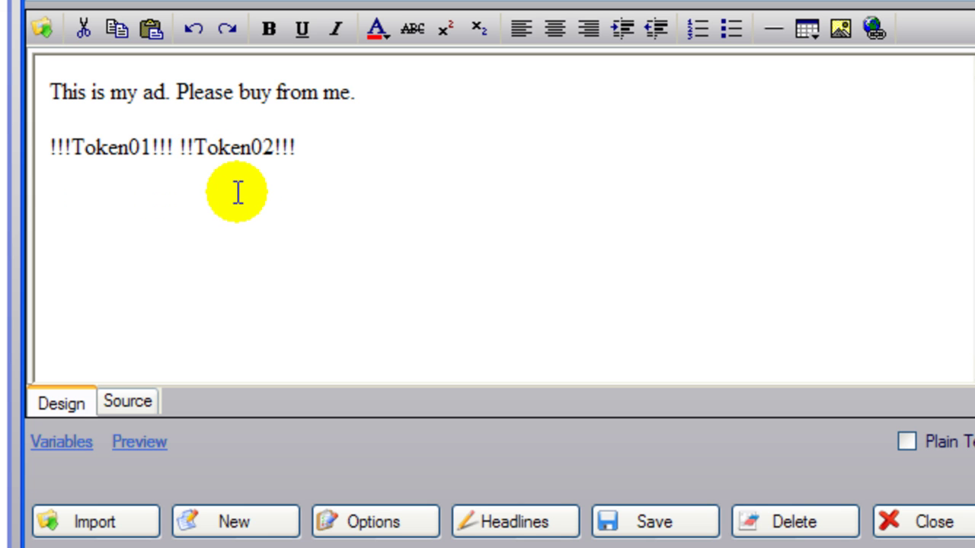
text(!)
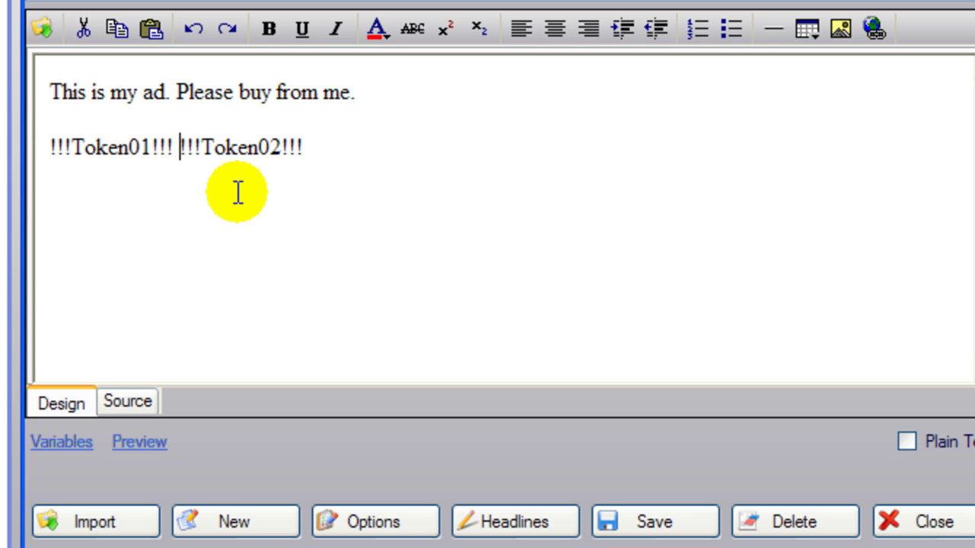
click(179, 146)
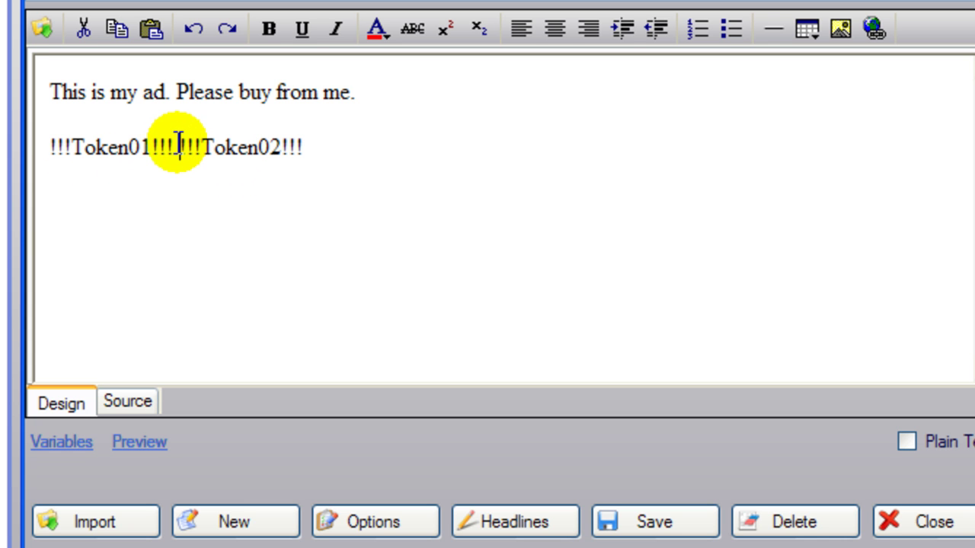
click(145, 443)
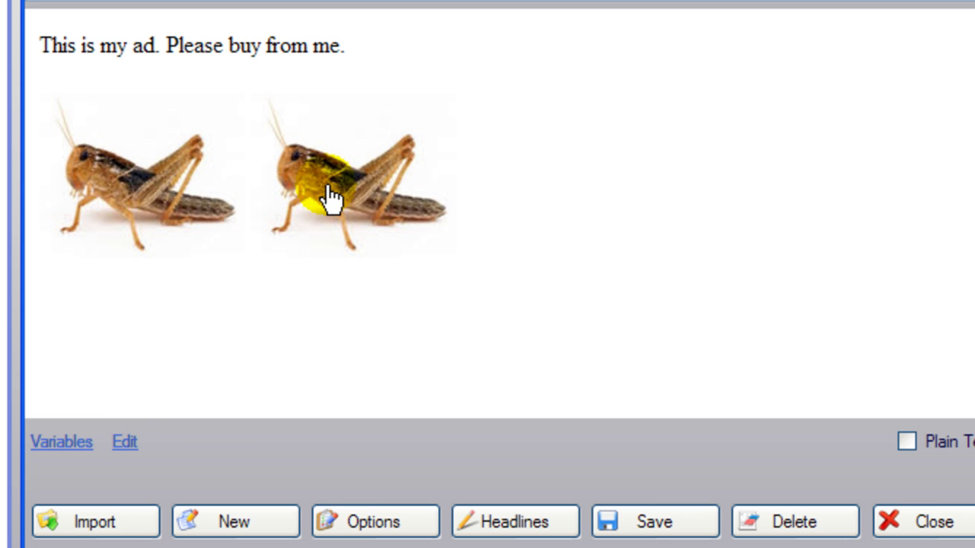
click(119, 439)
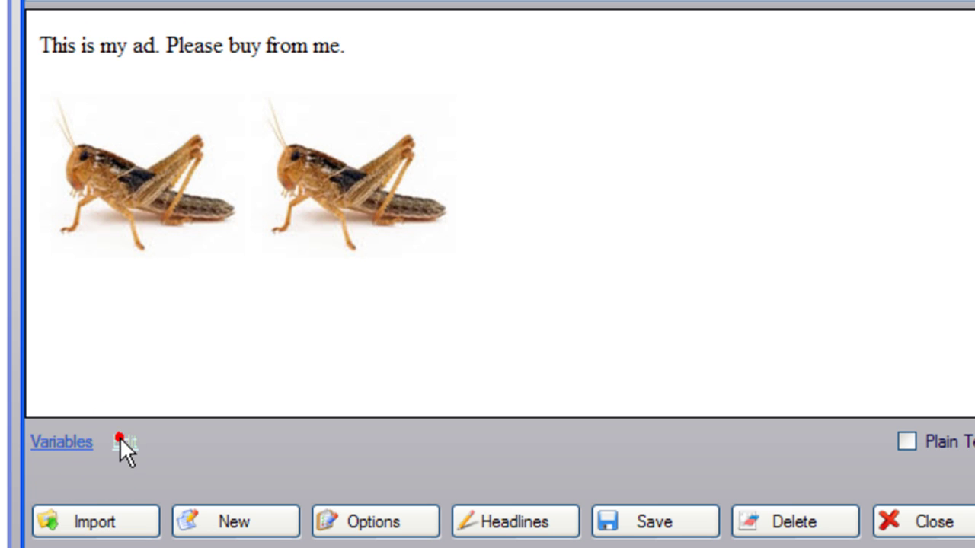
click(125, 441)
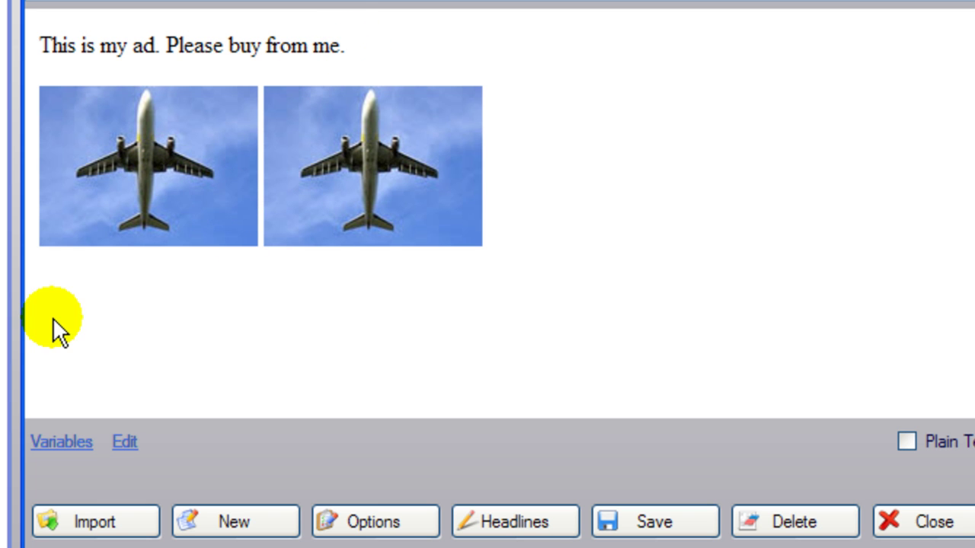
- Add the !!!RandomNumber!!! variable on a new line below the tokens
click(122, 442)
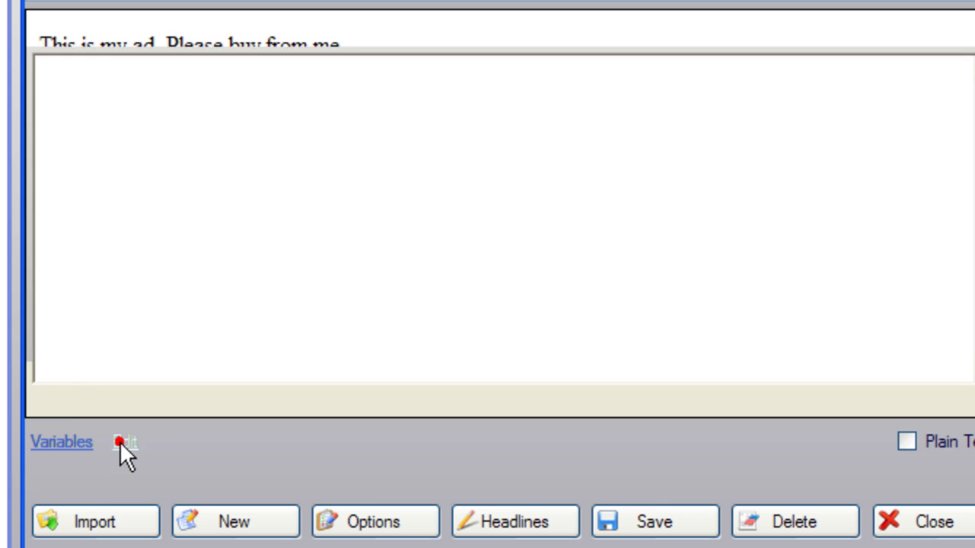
click(329, 139)
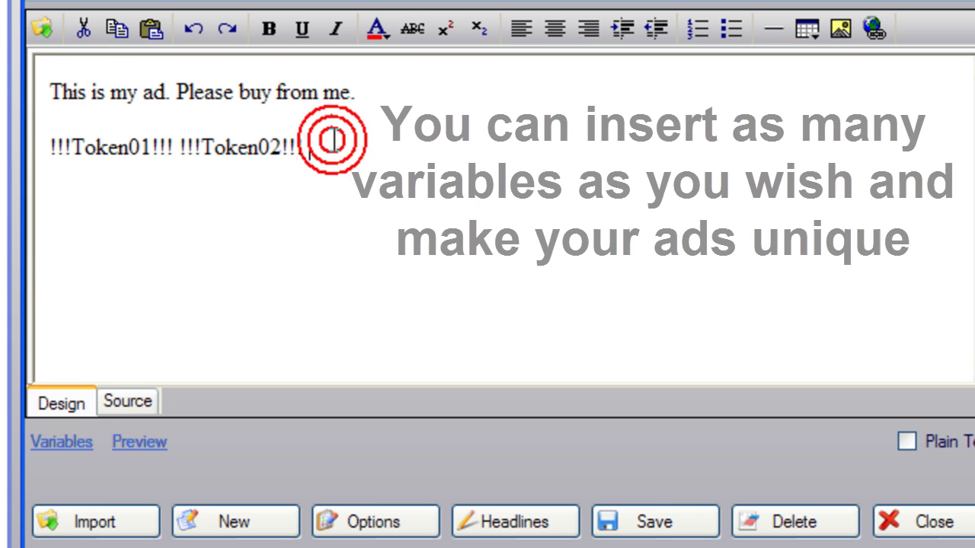
key(Return)
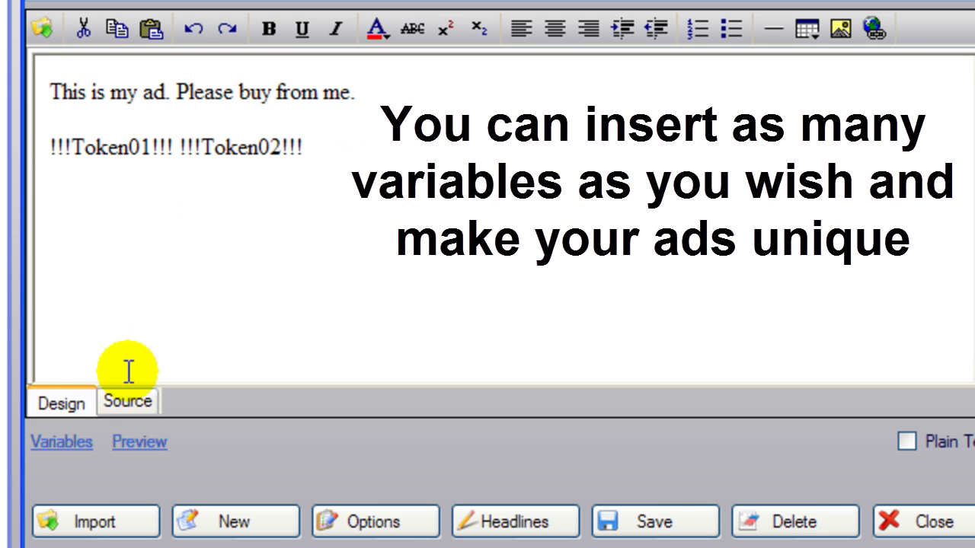
click(67, 443)
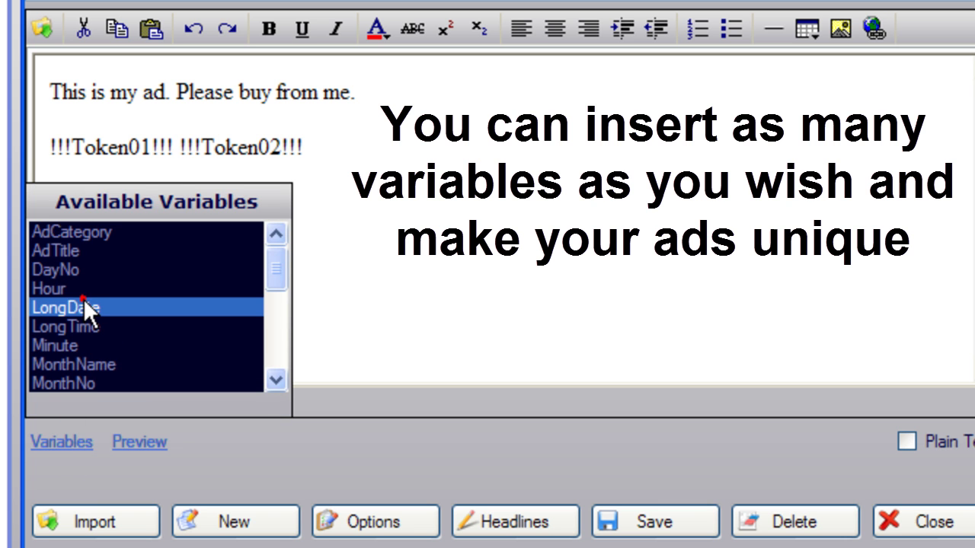
click(83, 299)
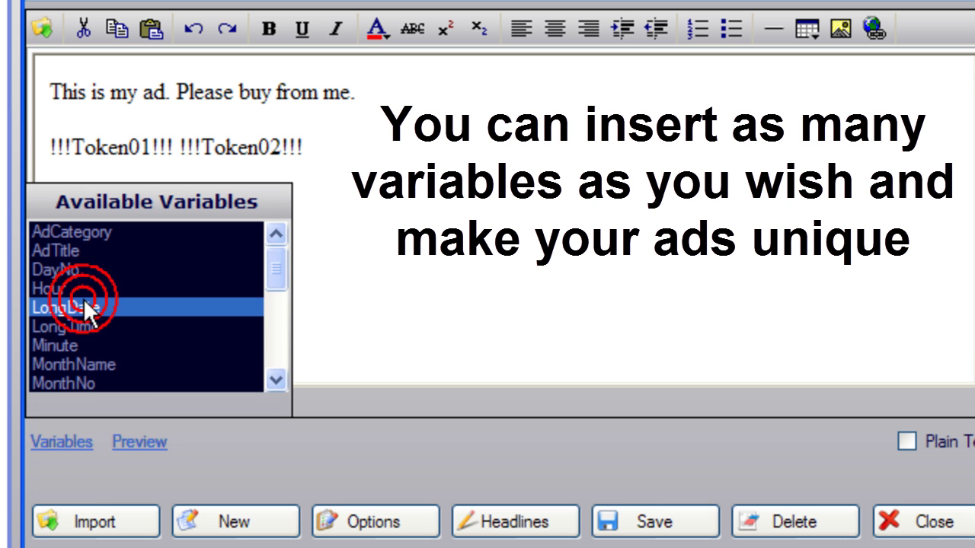
click(276, 380)
click(276, 380)
click(276, 381)
click(276, 380)
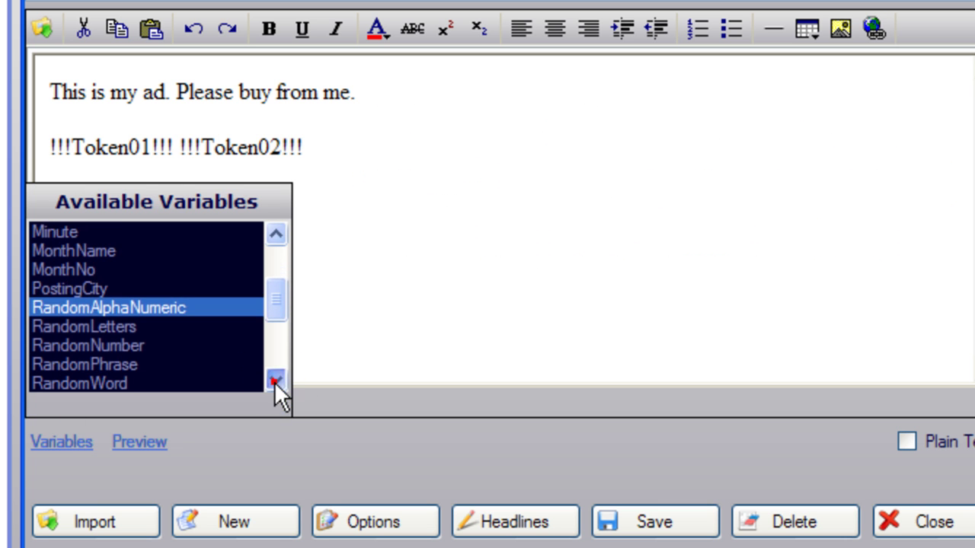
click(136, 345)
click(474, 292)
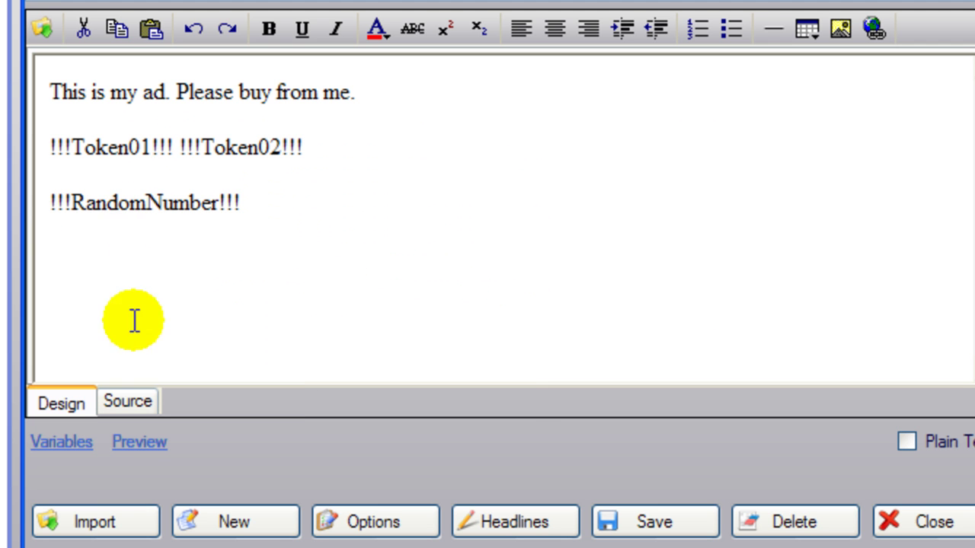
- Preview the ad twice to see new images and a random number
click(137, 445)
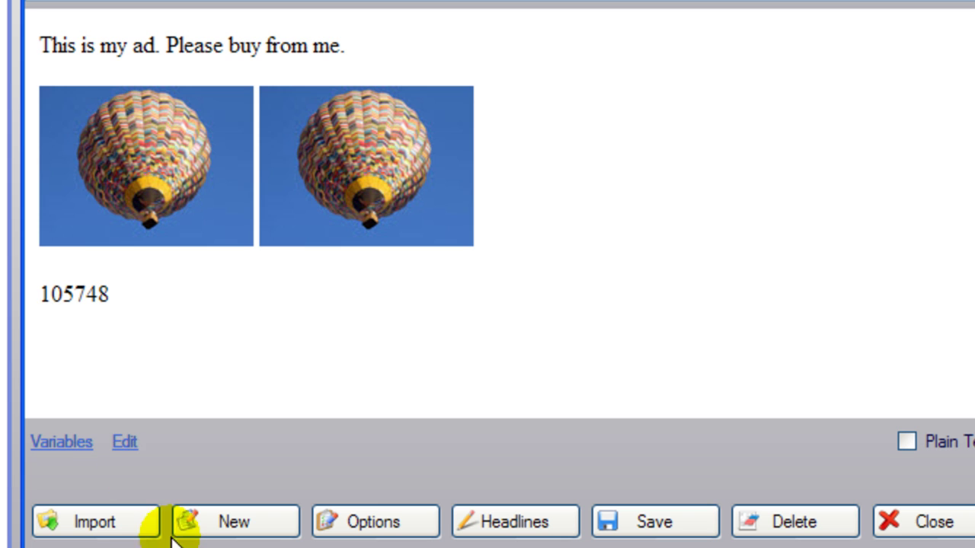
click(126, 442)
click(127, 442)
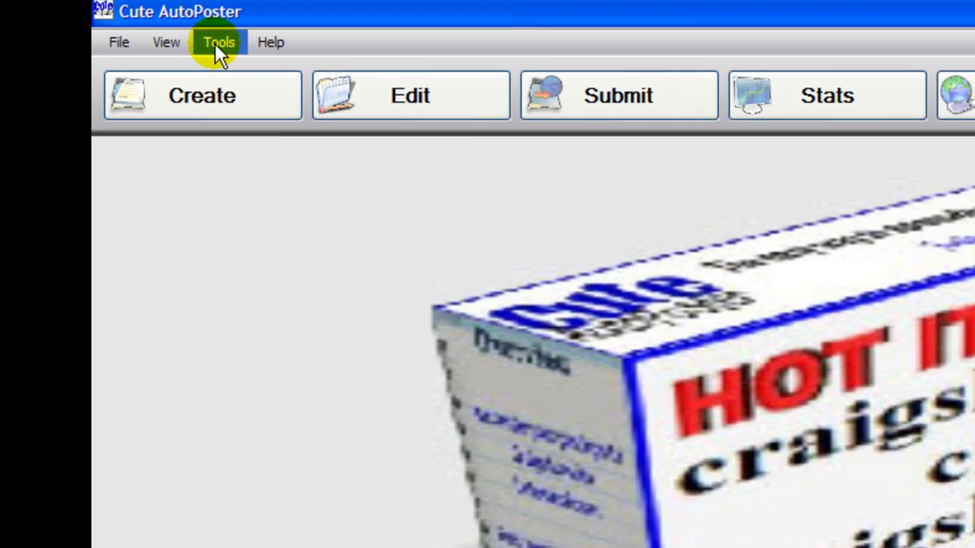
- Import a token file through Tools > Ad Tokens > Custom and confirm Import Completed
click(170, 32)
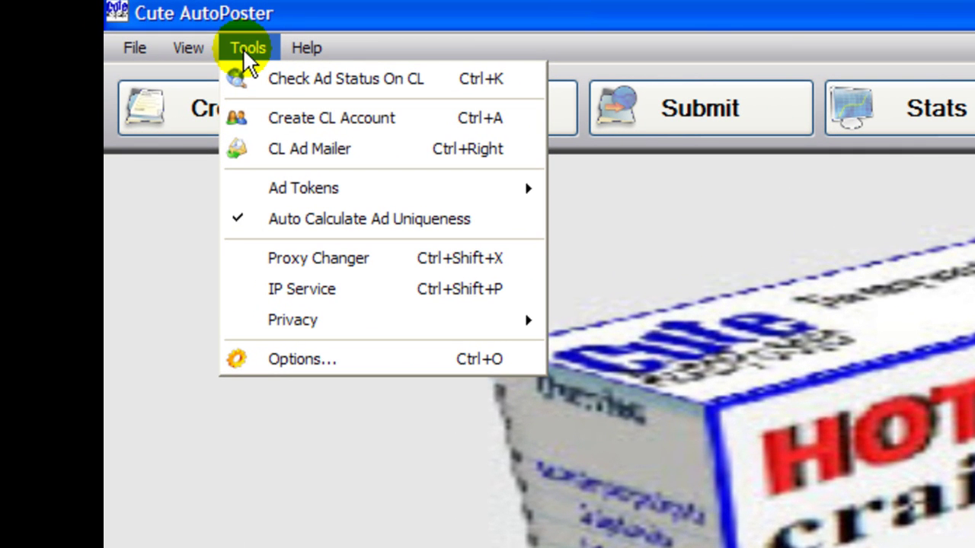
mouse_move(278, 196)
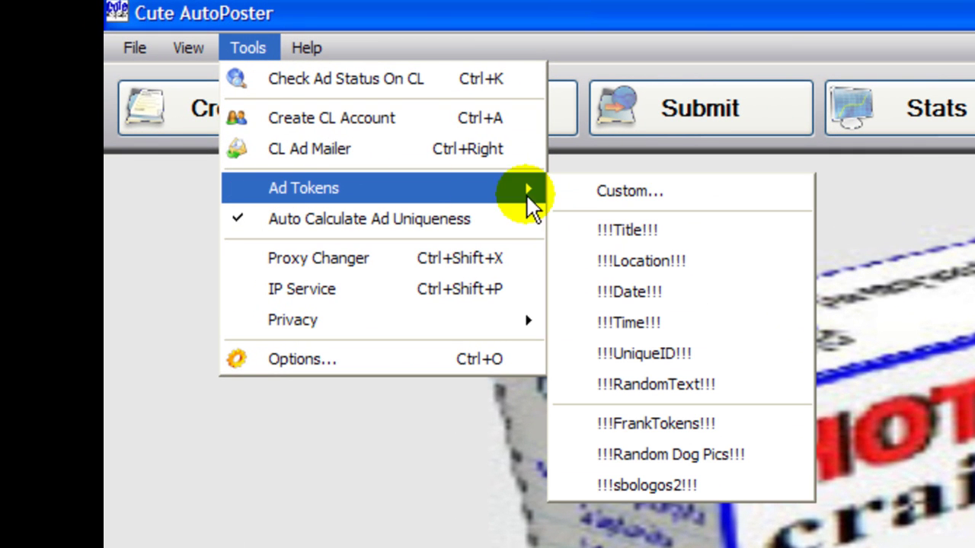
click(606, 191)
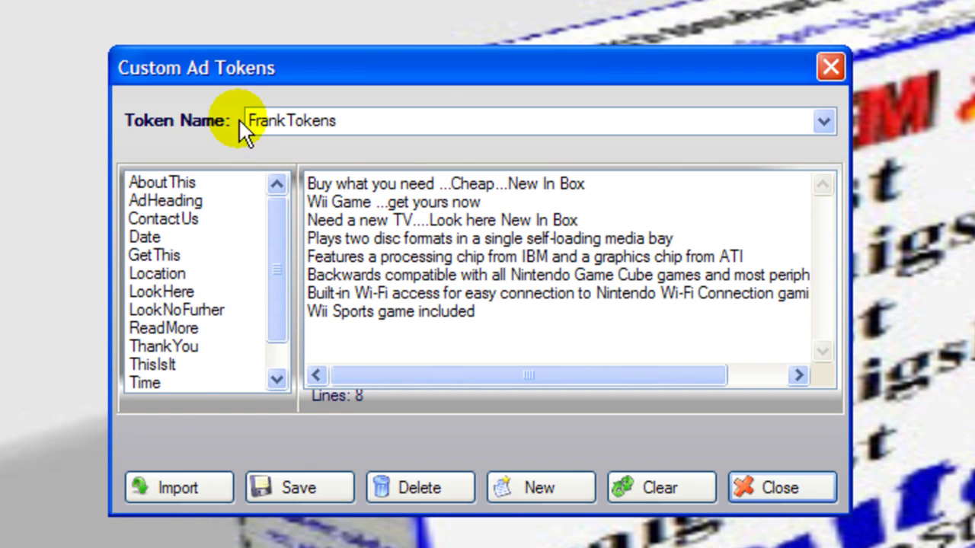
click(189, 492)
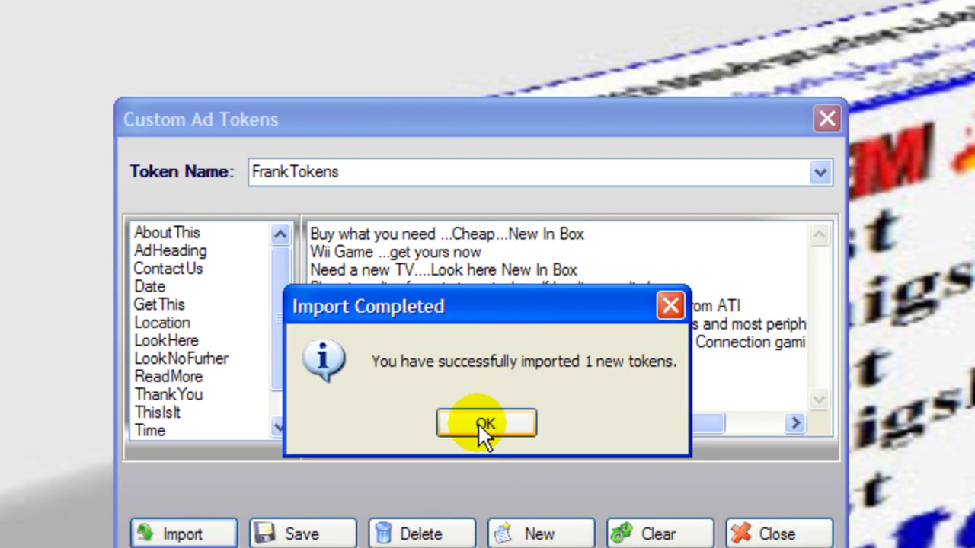
click(485, 423)
drag(282, 298, 284, 373)
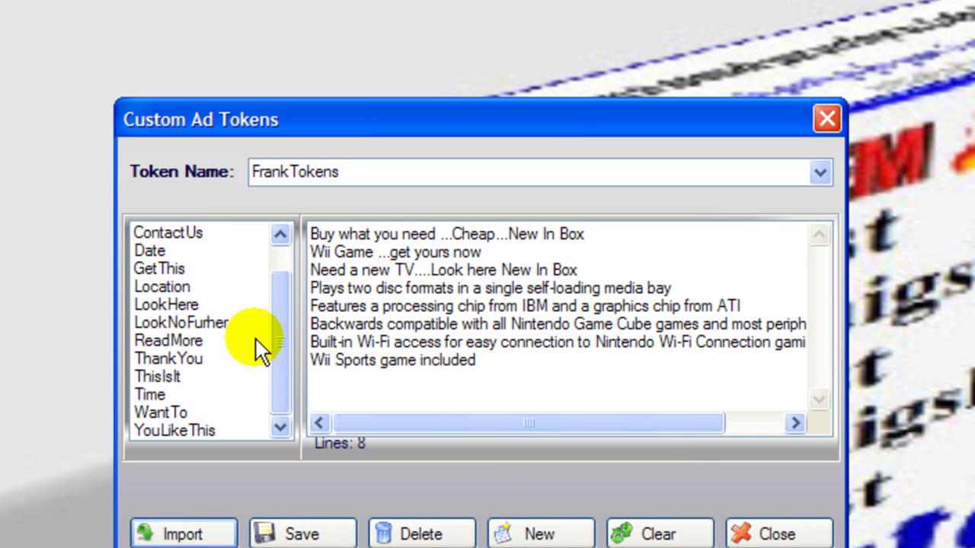
drag(278, 328, 291, 237)
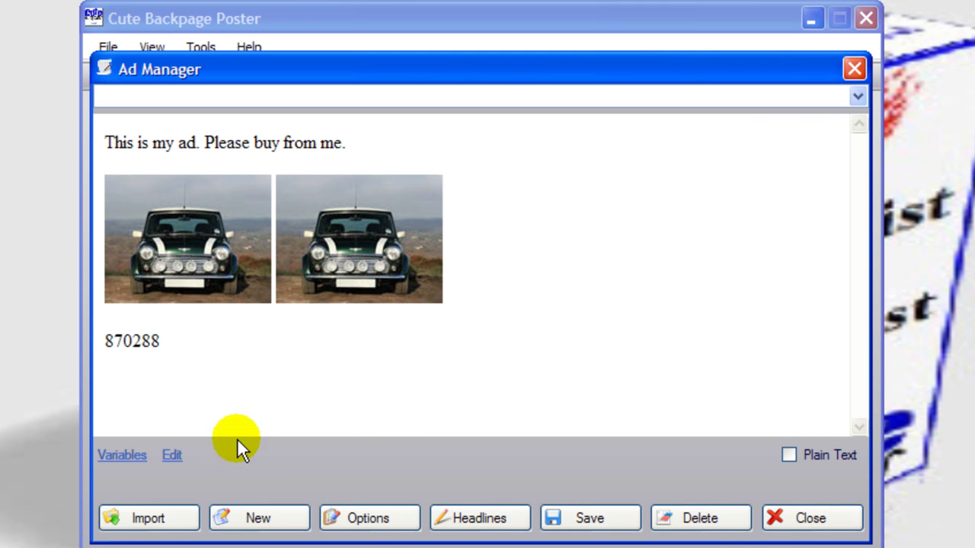
- Regenerate the ad preview, now showing two ship images above 198299
click(171, 457)
click(171, 456)
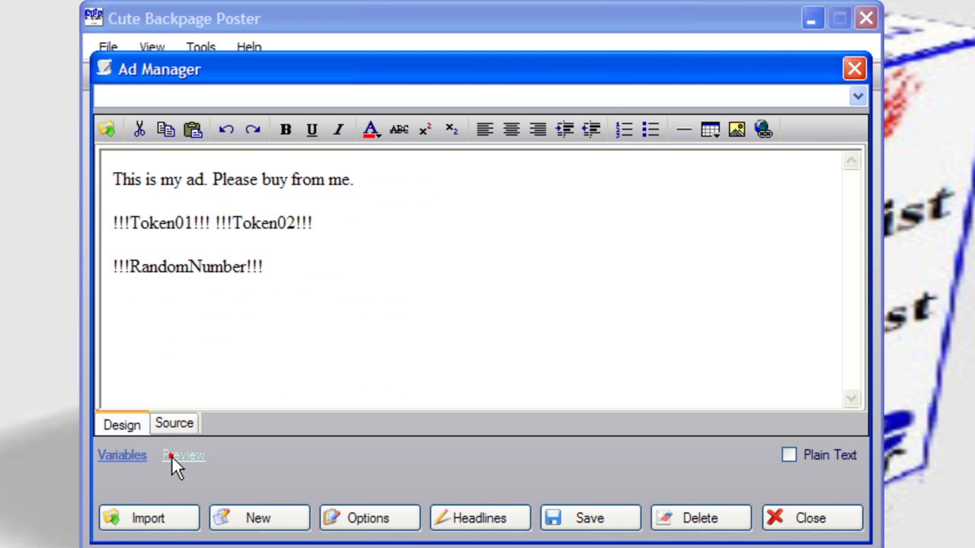